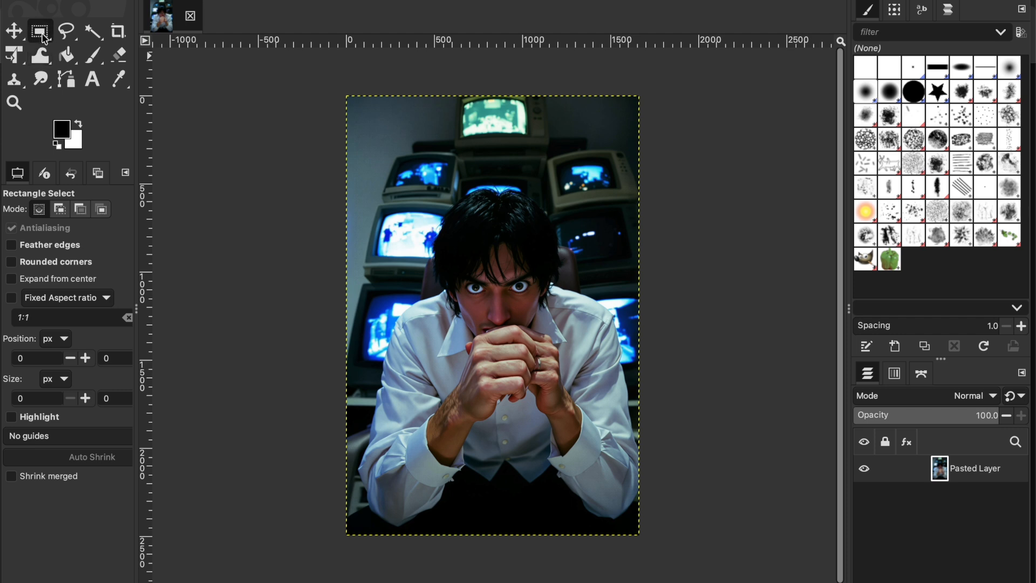
pyautogui.click(44, 37)
pyautogui.click(43, 34)
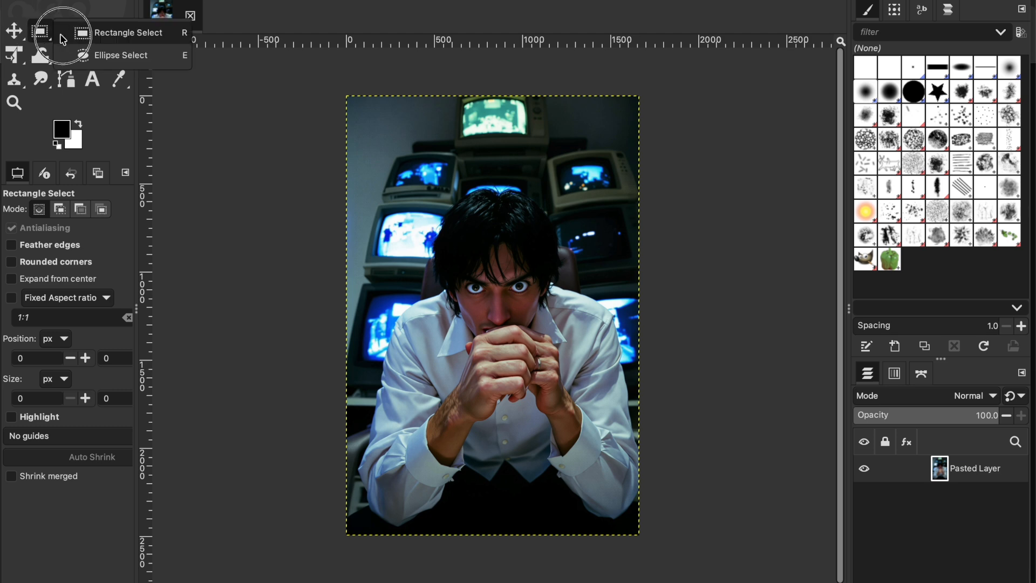
pyautogui.click(84, 55)
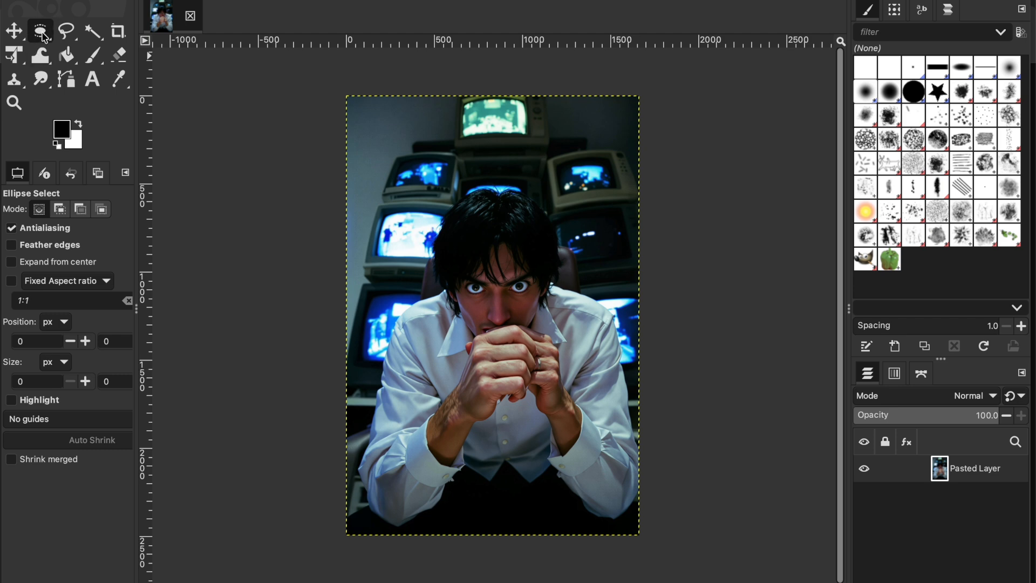
pyautogui.click(43, 34)
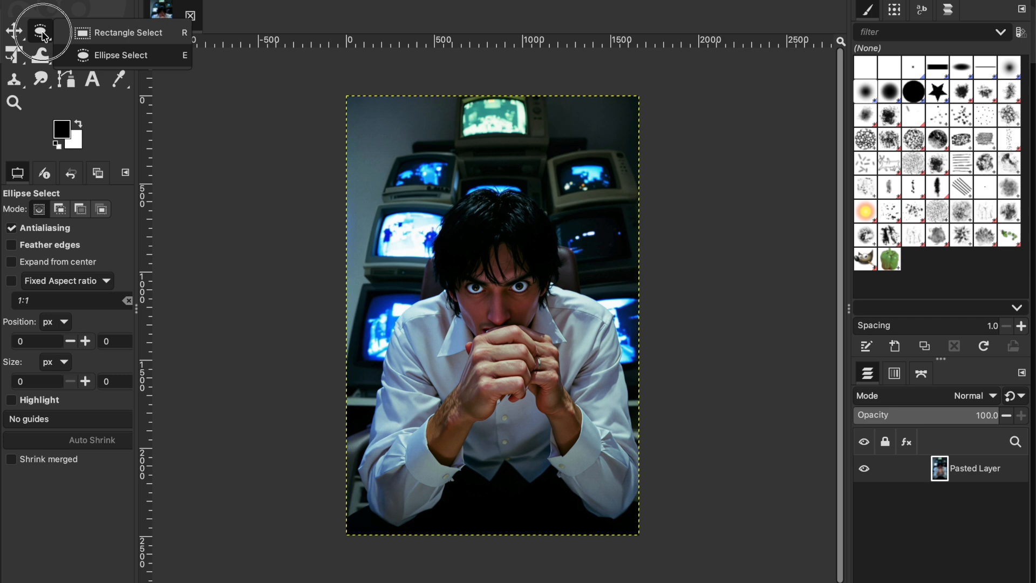
pyautogui.click(123, 35)
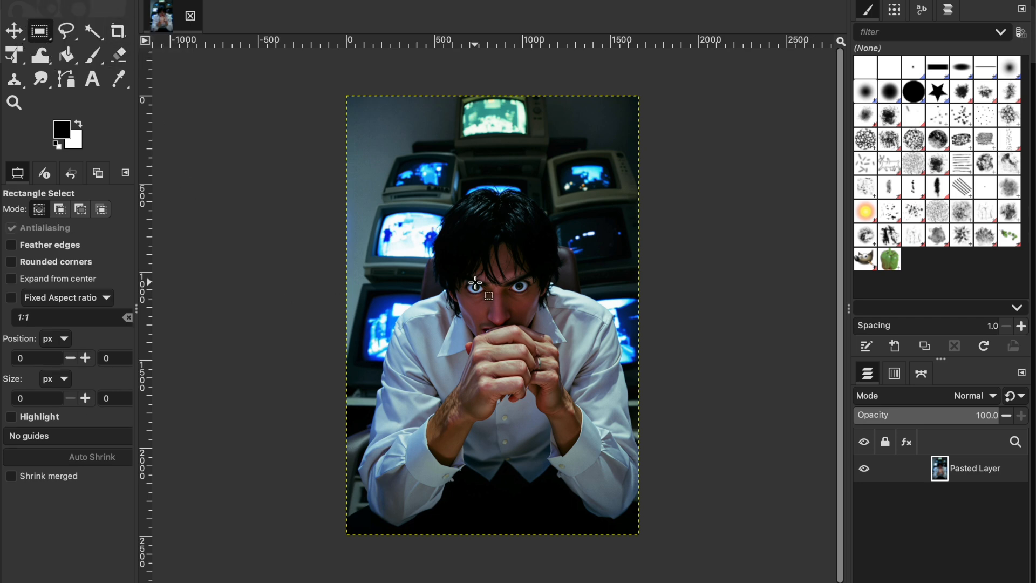
# Step: Make a rectangular selection of about 916 × 900 px around the man's head and hands, and crop the image to it
pyautogui.moveTo(419, 210); pyautogui.dragTo(579, 361)
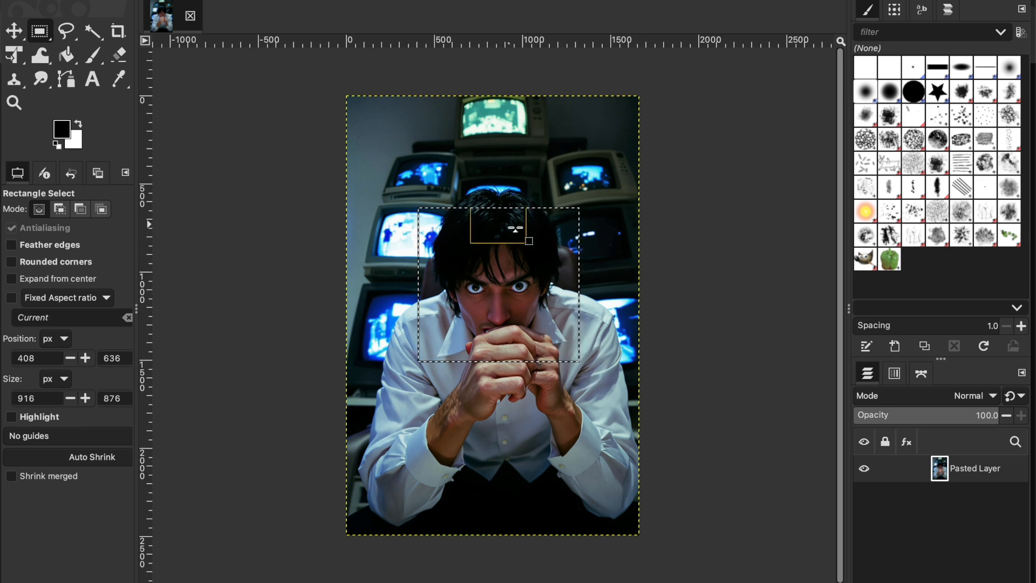
pyautogui.moveTo(443, 241)
pyautogui.mouseDown()
pyautogui.moveTo(404, 235)
pyautogui.moveTo(442, 229)
pyautogui.mouseUp()
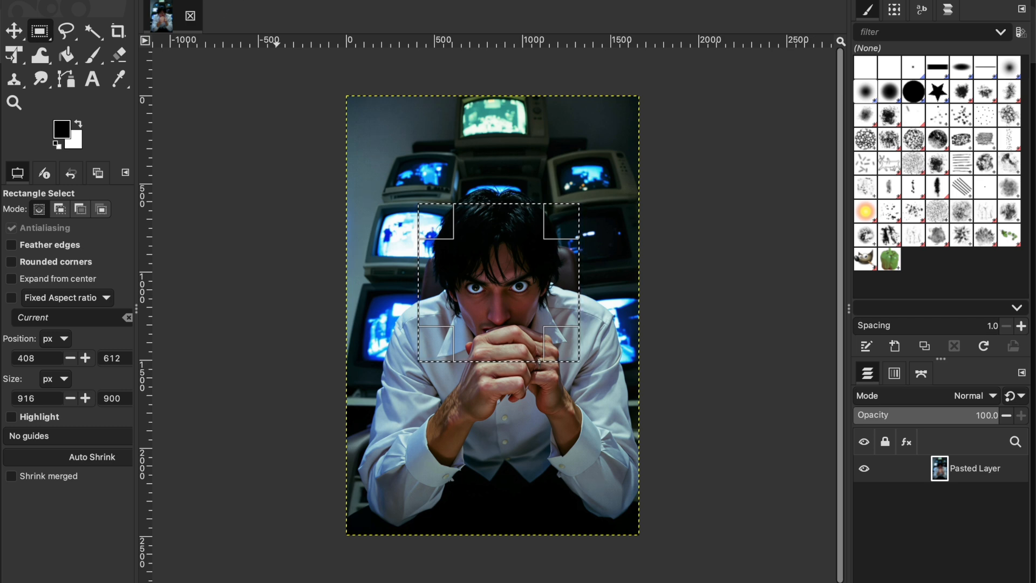
pyautogui.click(216, 0)
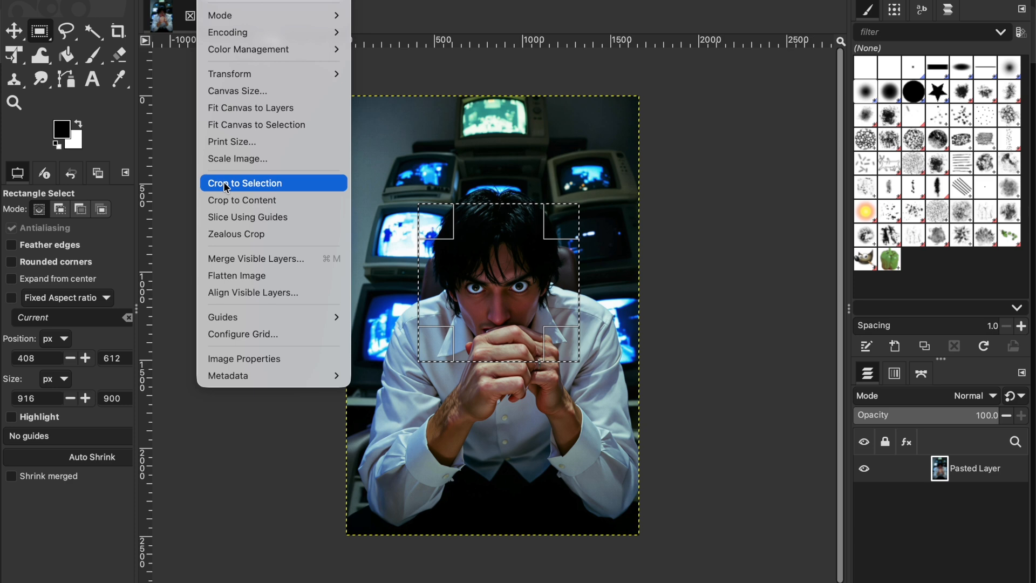
pyautogui.click(225, 184)
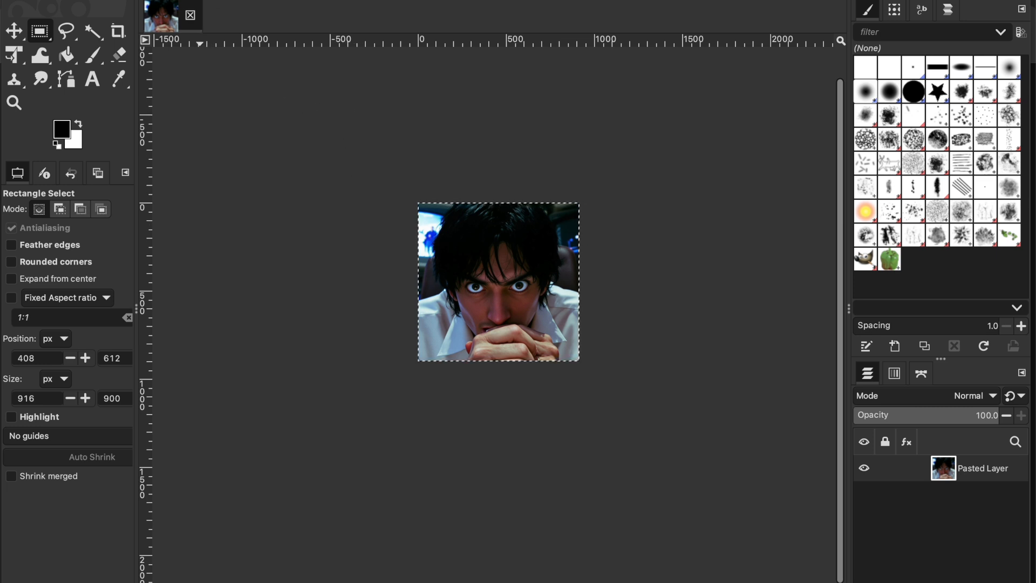
# Step: Scale the image to a height of 150 px, keeping width and height linked so the width becomes 153 px
pyautogui.click(214, 0)
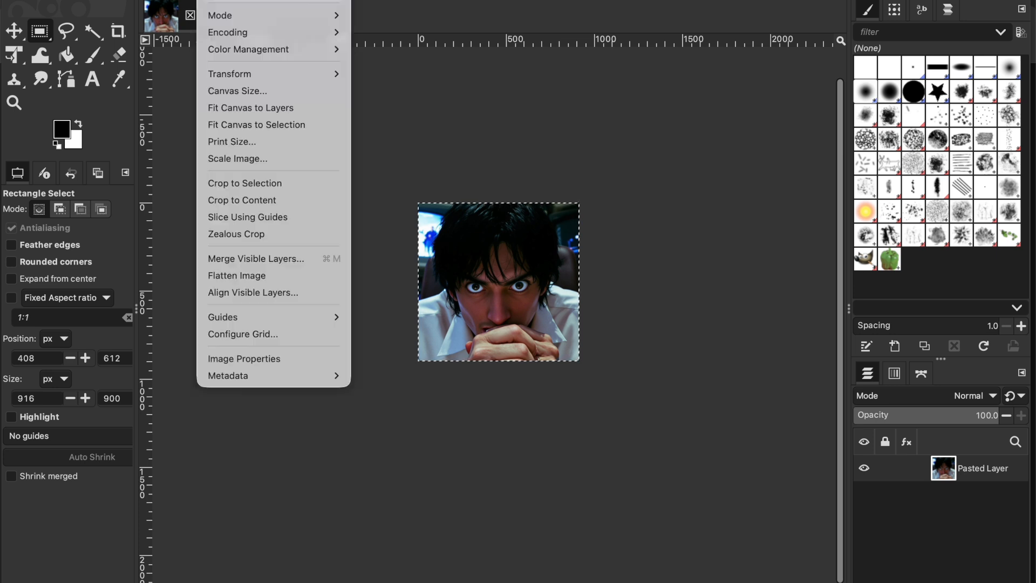
pyautogui.click(229, 159)
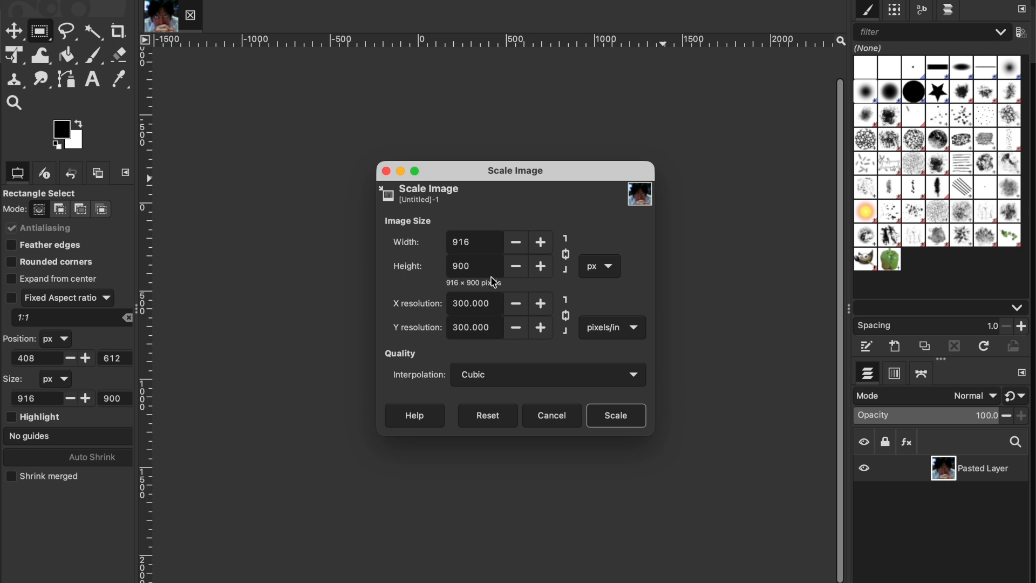
pyautogui.click(607, 268)
pyautogui.click(610, 292)
pyautogui.doubleClick(484, 266)
pyautogui.write('150')
pyautogui.click(482, 238)
pyautogui.click(568, 257)
pyautogui.click(568, 259)
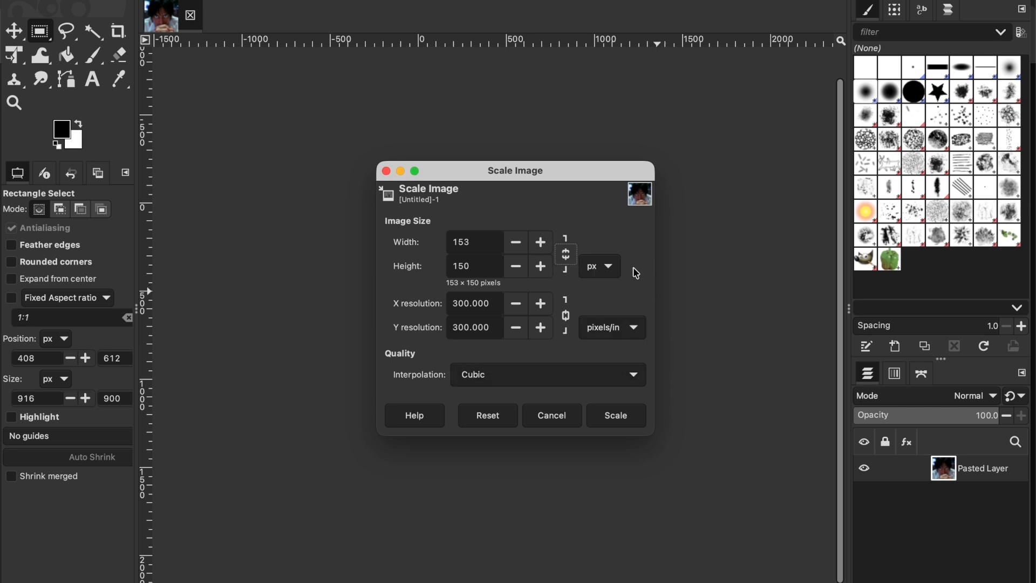
pyautogui.click(568, 260)
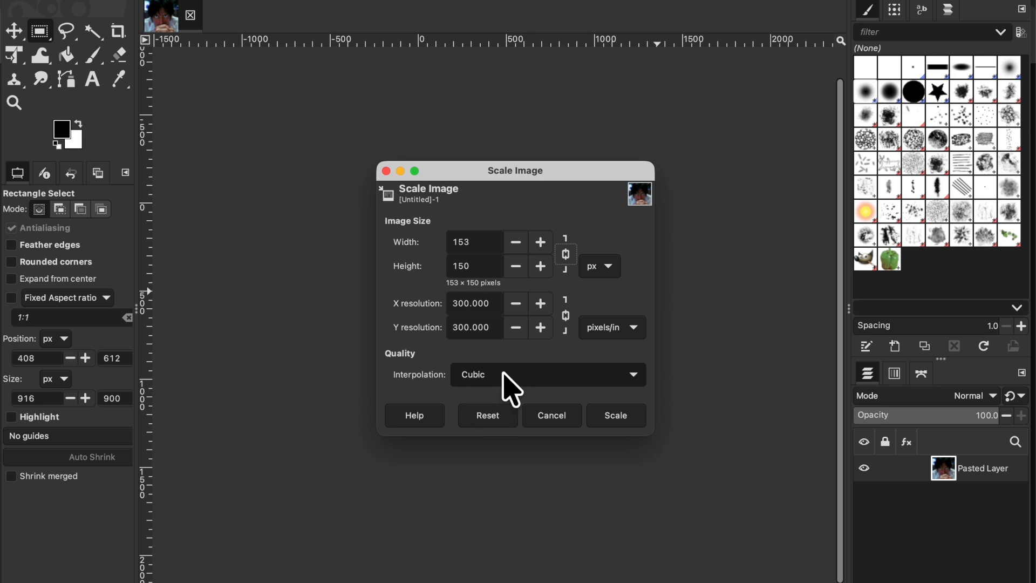
pyautogui.click(616, 416)
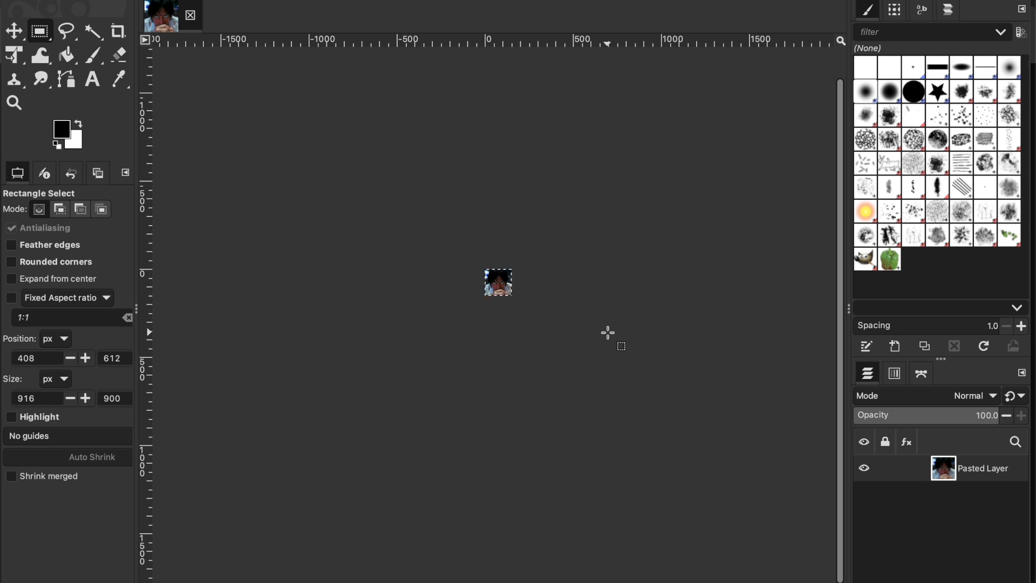
# Step: Set the canvas width to 150 px in the image's canvas size settings, keeping the height at 150 px
pyautogui.hotkey('shift', 'ctrl', 'j')
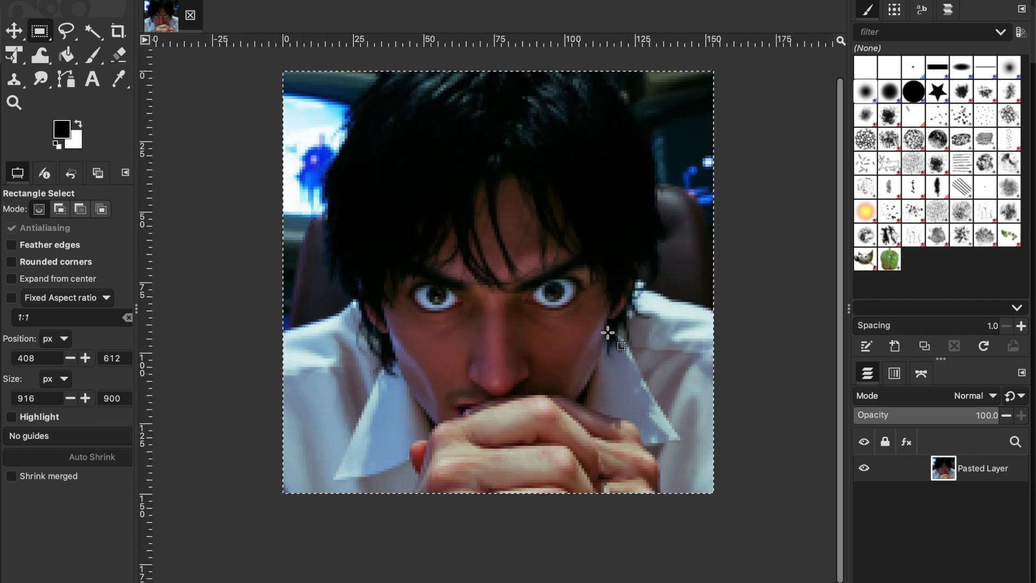
pyautogui.press('-')
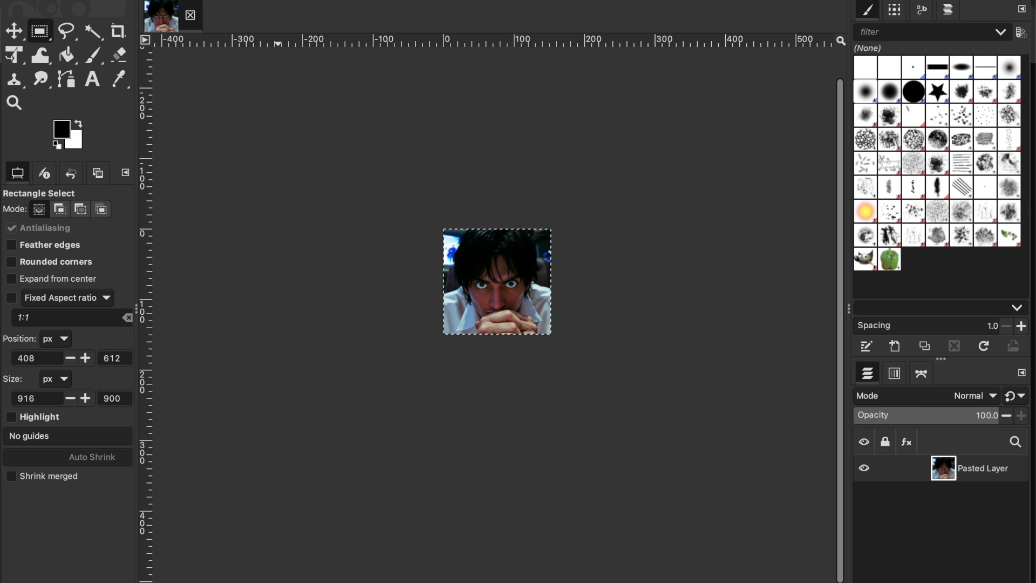
pyautogui.click(214, 1)
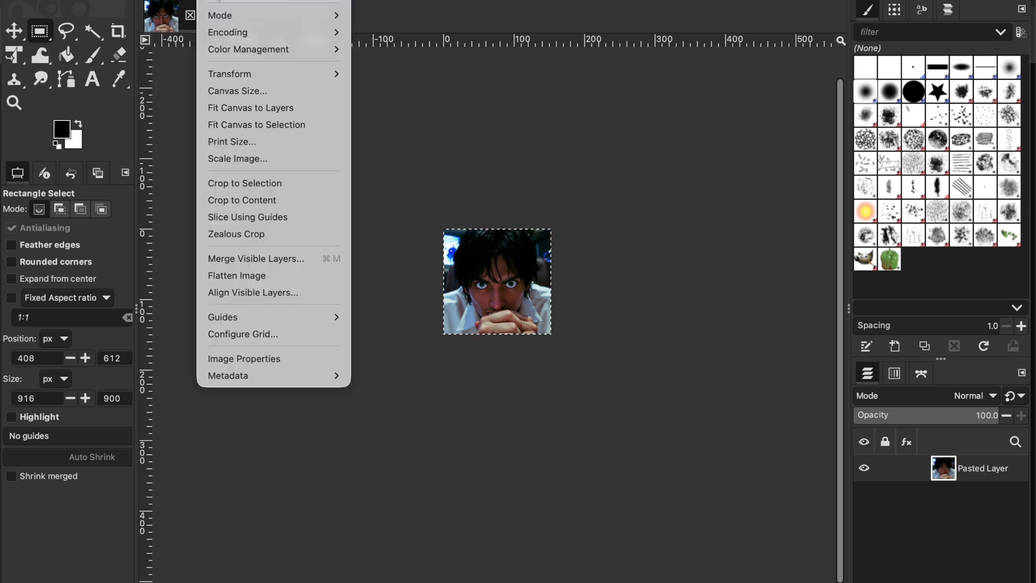
pyautogui.click(221, 90)
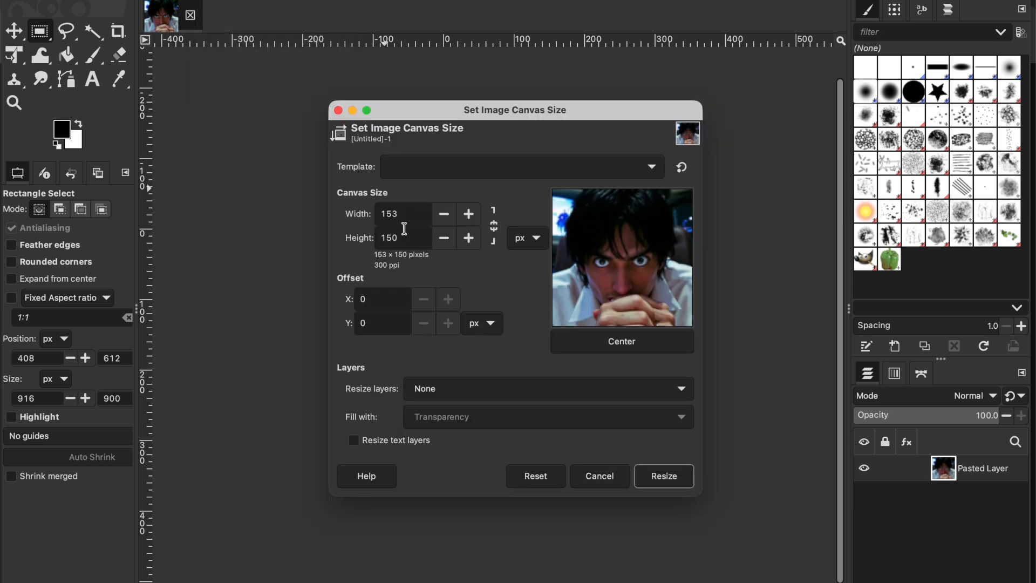
pyautogui.moveTo(405, 212); pyautogui.dragTo(331, 210)
pyautogui.write('150')
pyautogui.click(413, 236)
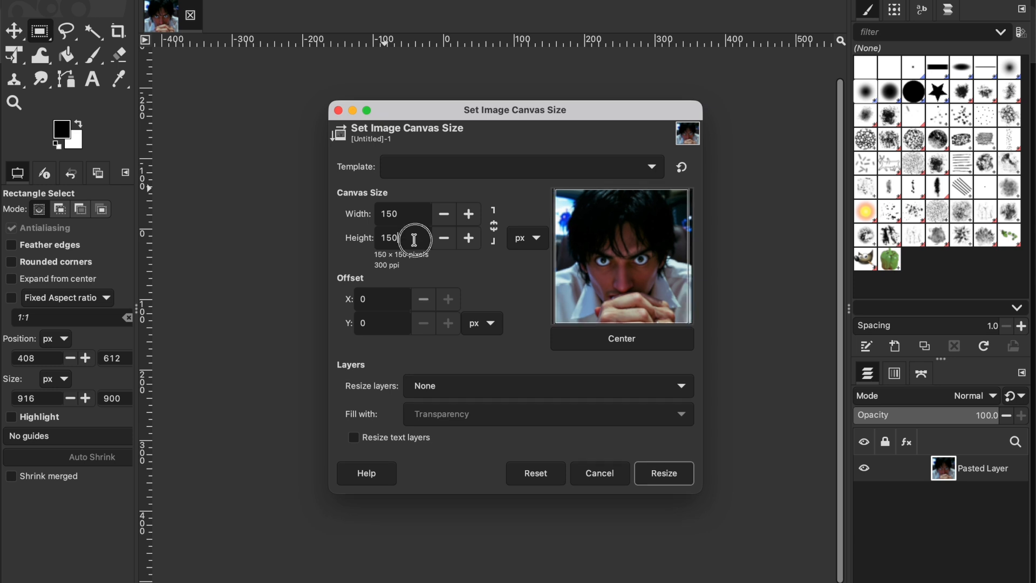
# Step: Center the picture within the new canvas and apply the canvas resize
pyautogui.click(626, 345)
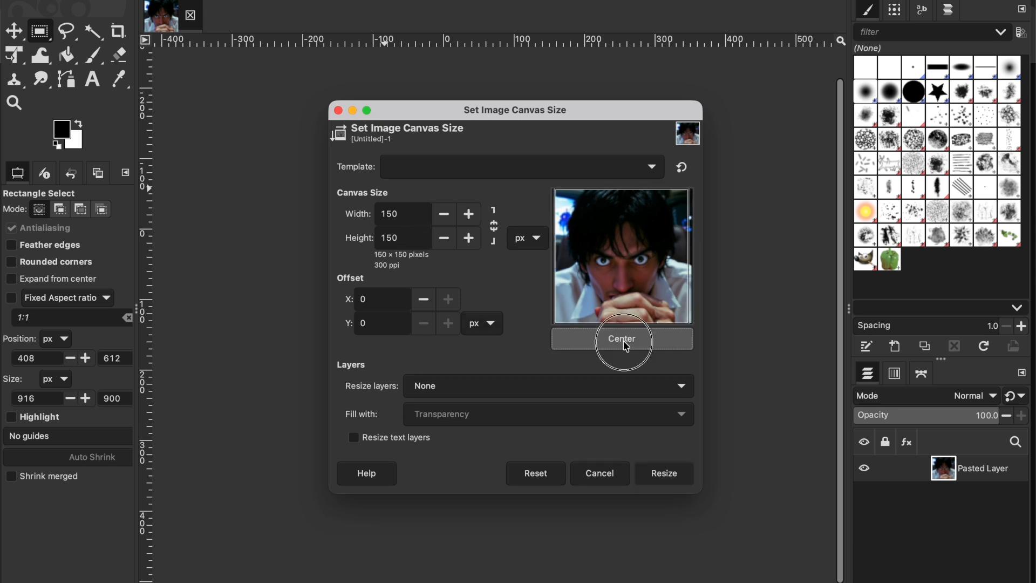
pyautogui.moveTo(642, 260)
pyautogui.mouseDown()
pyautogui.moveTo(631, 257)
pyautogui.moveTo(654, 258)
pyautogui.mouseUp()
pyautogui.click(618, 340)
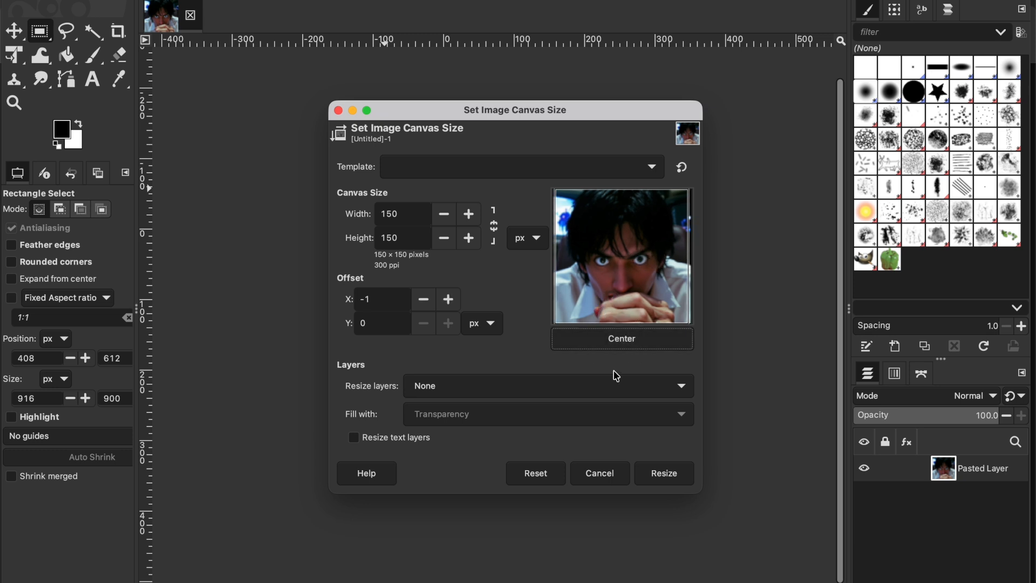
pyautogui.click(660, 478)
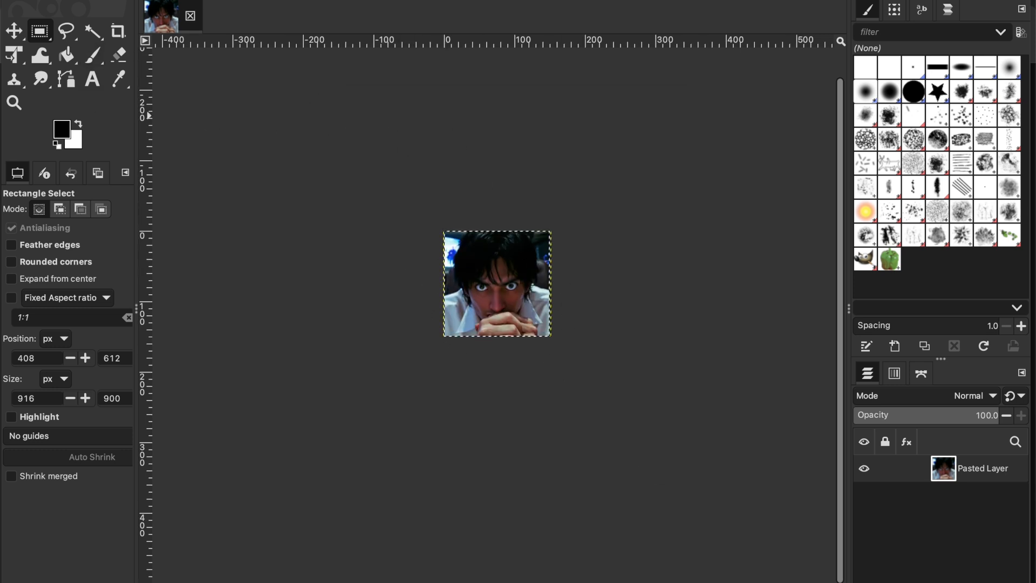
pyautogui.click(85, 1)
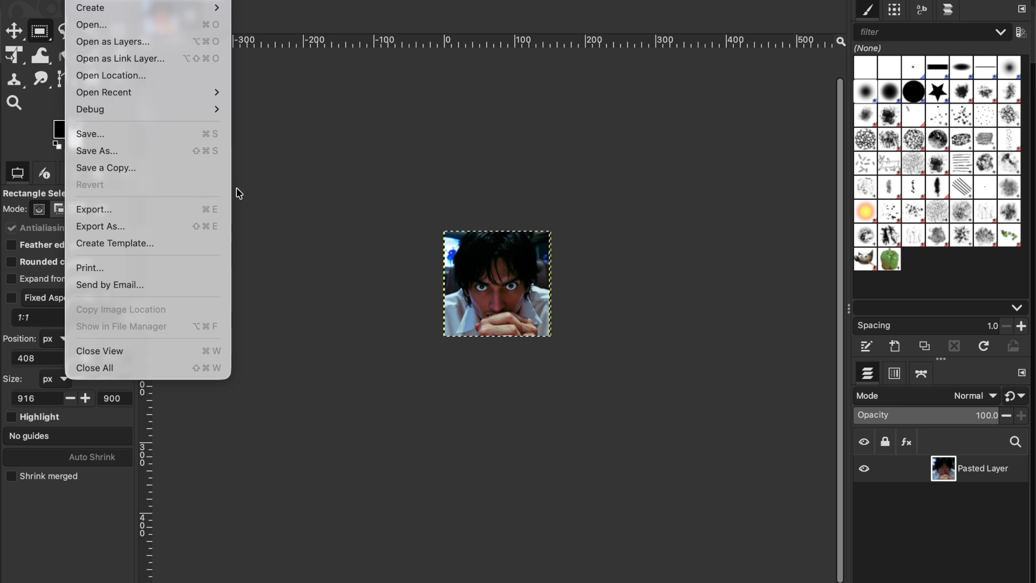
pyautogui.click(368, 151)
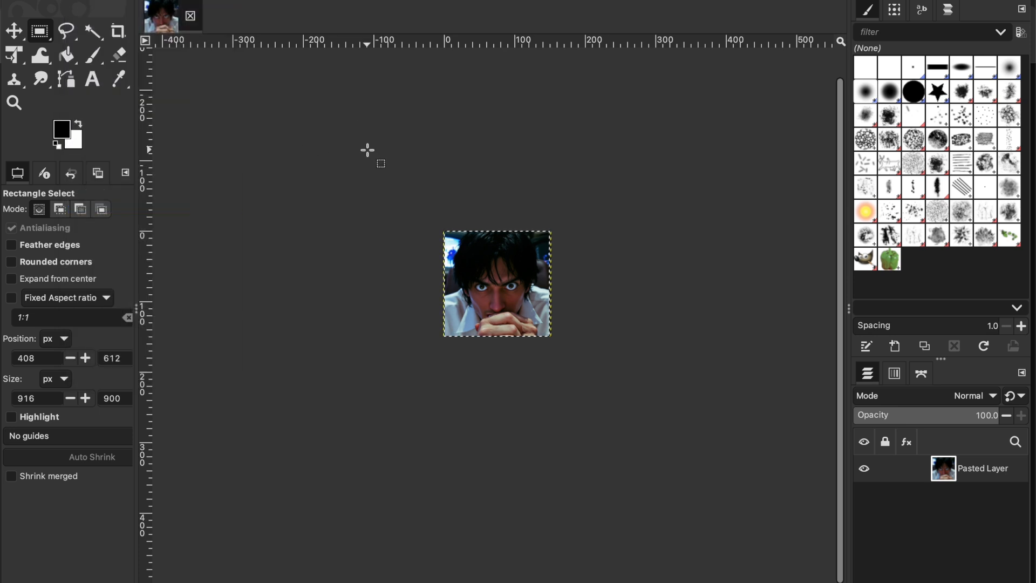